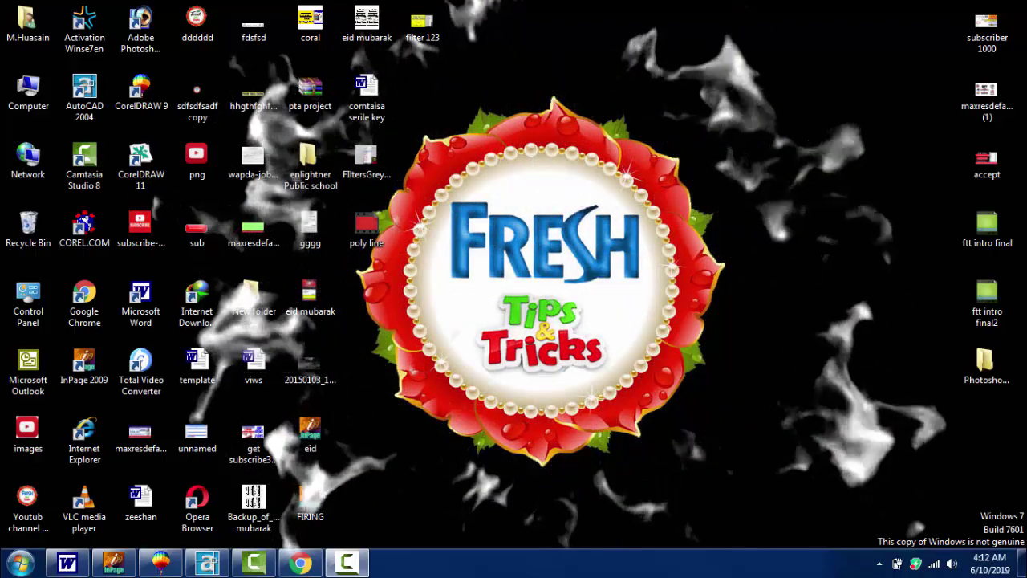
Bring the AutoCAD drawing window into focus and try the C and CR circle commands
{"action": "left_click", "coordinate": [211, 564]}
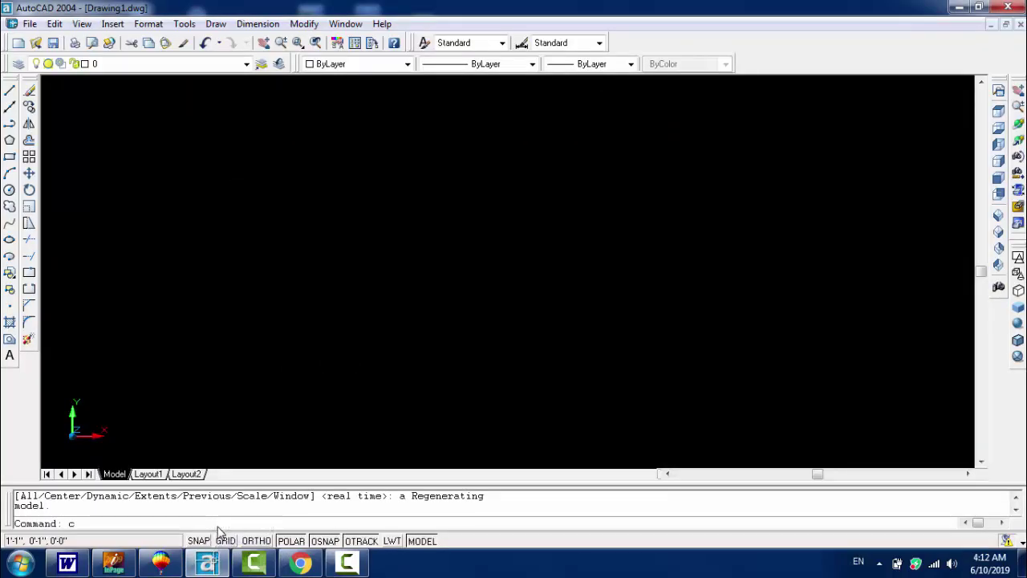
{"action": "left_click", "coordinate": [346, 563]}
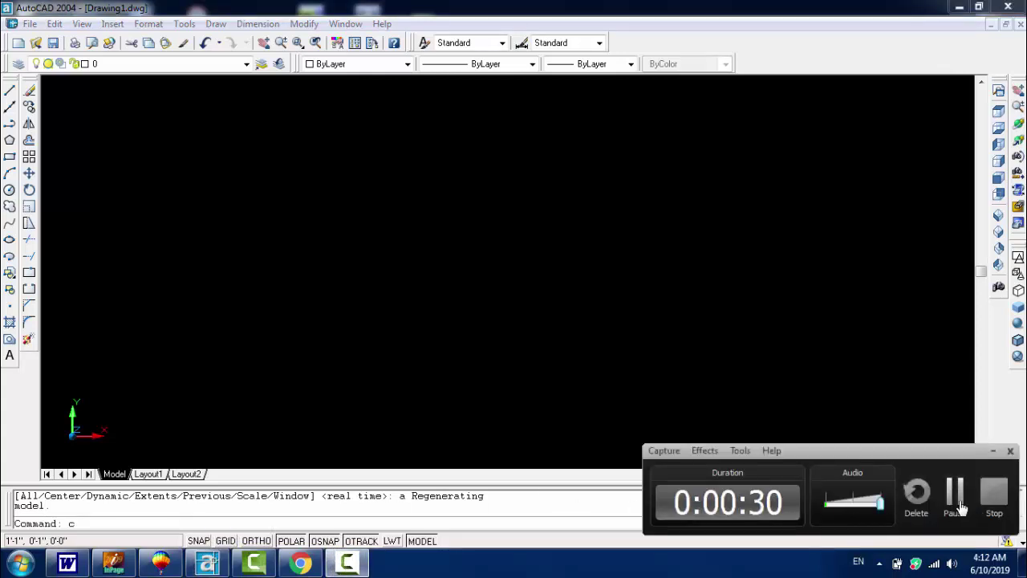
{"action": "left_click", "coordinate": [993, 450]}
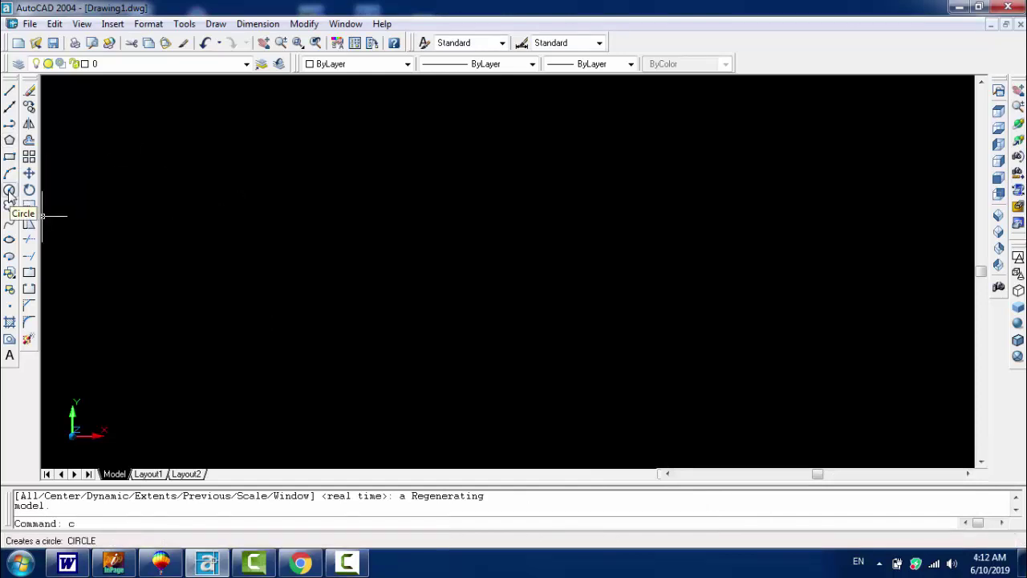
{"action": "type", "text": "c"}
{"action": "key", "text": "Return"}
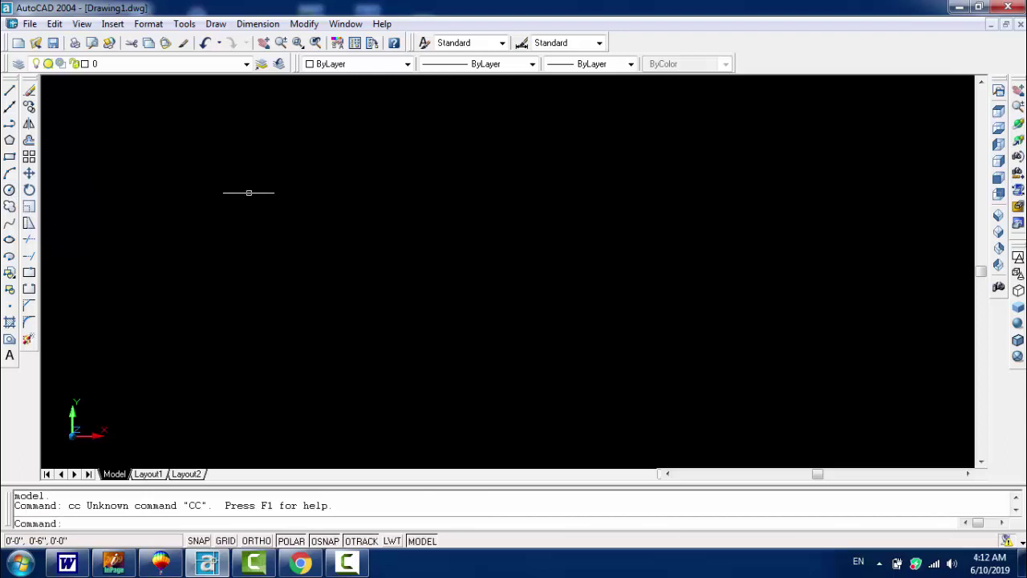
{"action": "type", "text": "cr"}
{"action": "key", "text": "Return"}
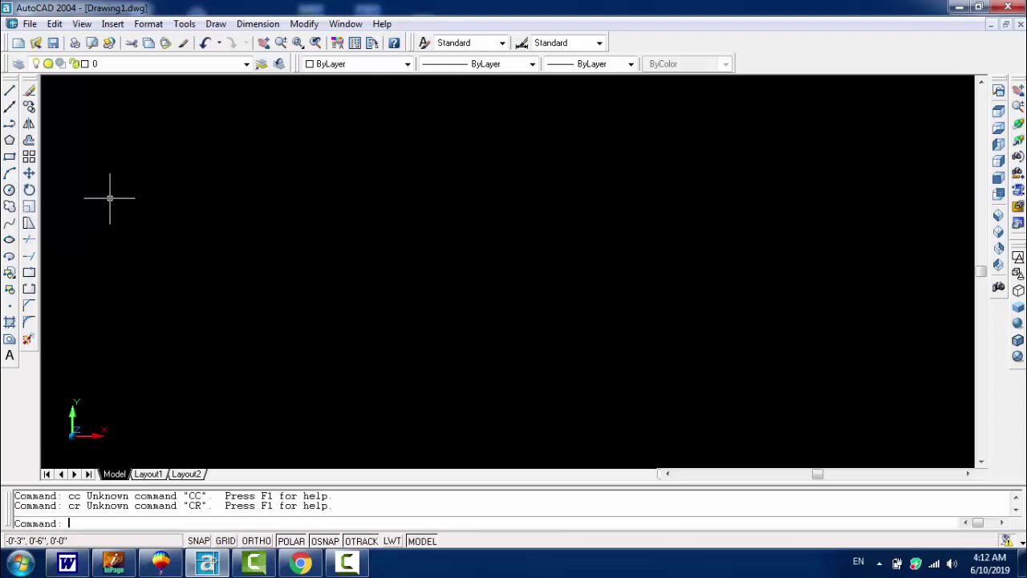
Cancel the failed command attempts with Esc and start the CIRCLE command with C
{"action": "key", "text": "Escape"}
{"action": "key", "text": "Escape"}
{"action": "type", "text": "c"}
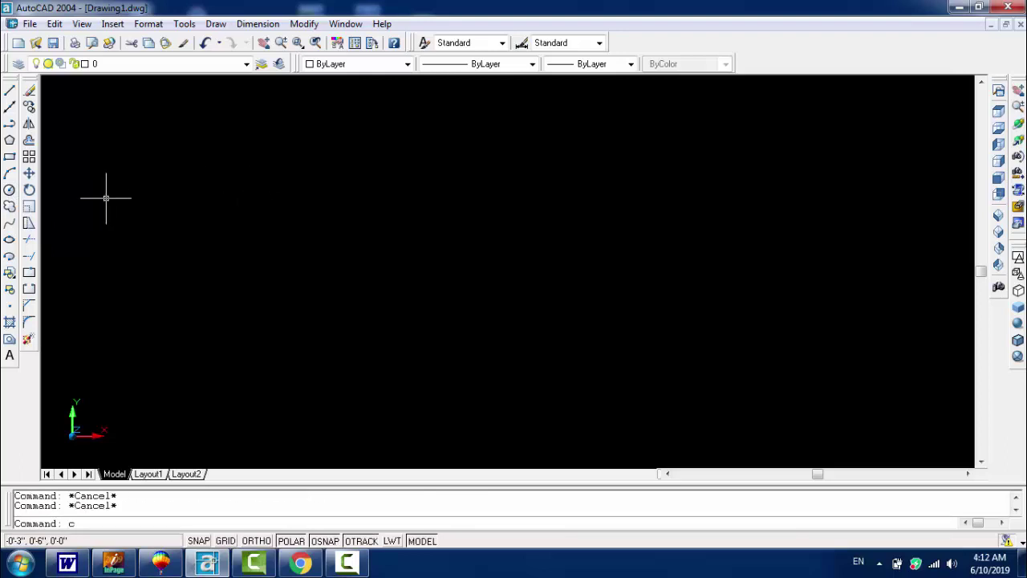
{"action": "type", "text": "l"}
{"action": "key", "text": "Return"}
{"action": "key", "text": "Escape"}
{"action": "key", "text": "Escape"}
{"action": "type", "text": "c"}
{"action": "key", "text": "Return"}
Draw the circle from a picked centre and radius point, then Zoom All
{"action": "left_click", "coordinate": [192, 209]}
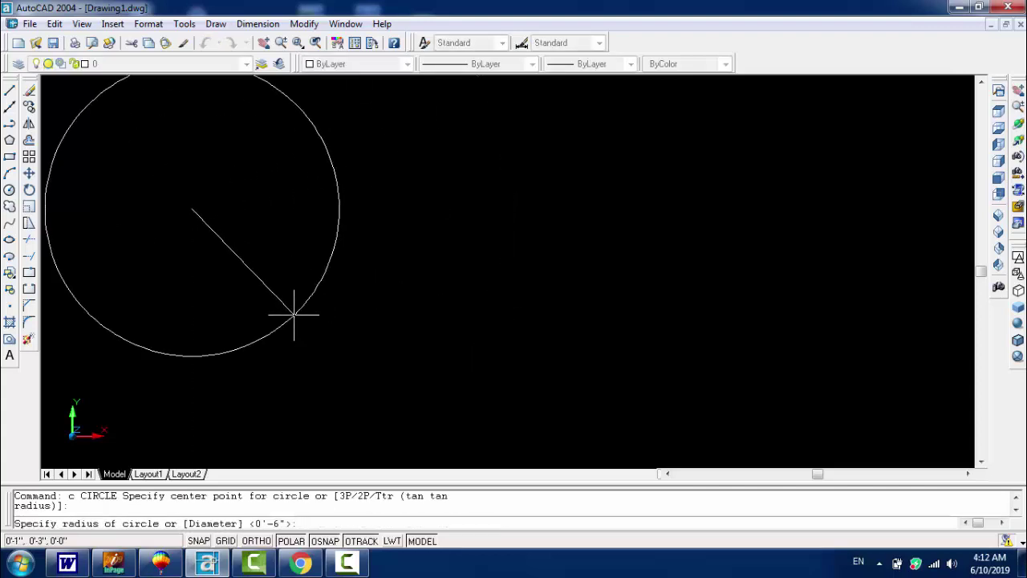
{"action": "left_click", "coordinate": [296, 321]}
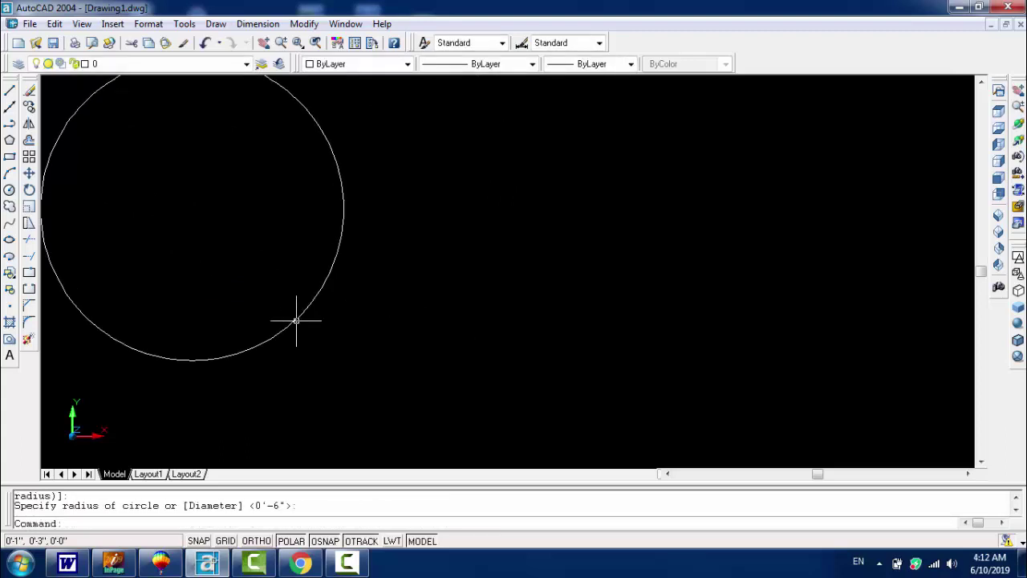
{"action": "type", "text": "z"}
{"action": "key", "text": "Return"}
{"action": "type", "text": "a"}
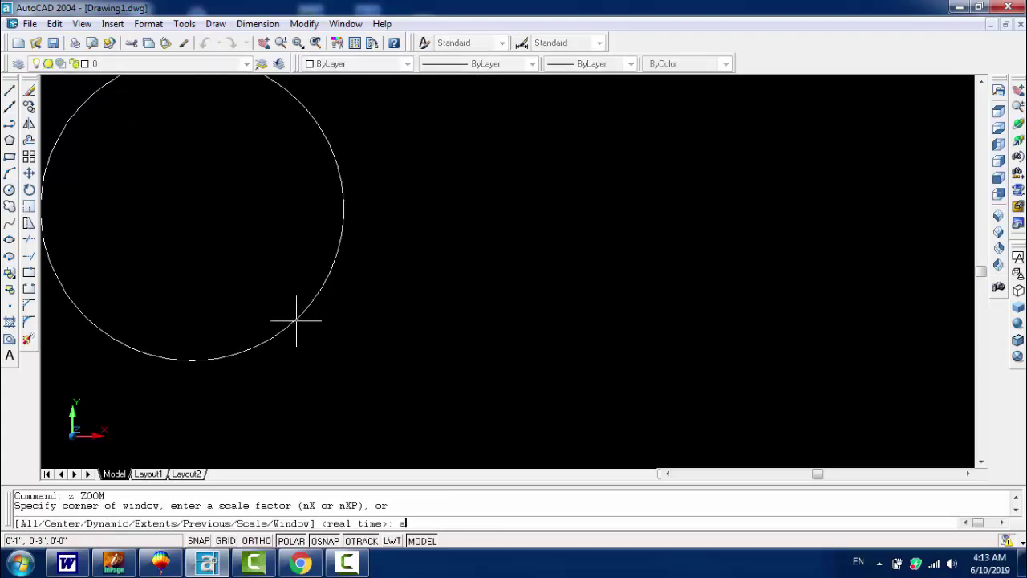
{"action": "key", "text": "Return"}
Zoom to extents so the circle fills the drawing area
{"action": "scroll", "coordinate": [296, 321], "scroll_direction": "down", "scroll_amount": 1}
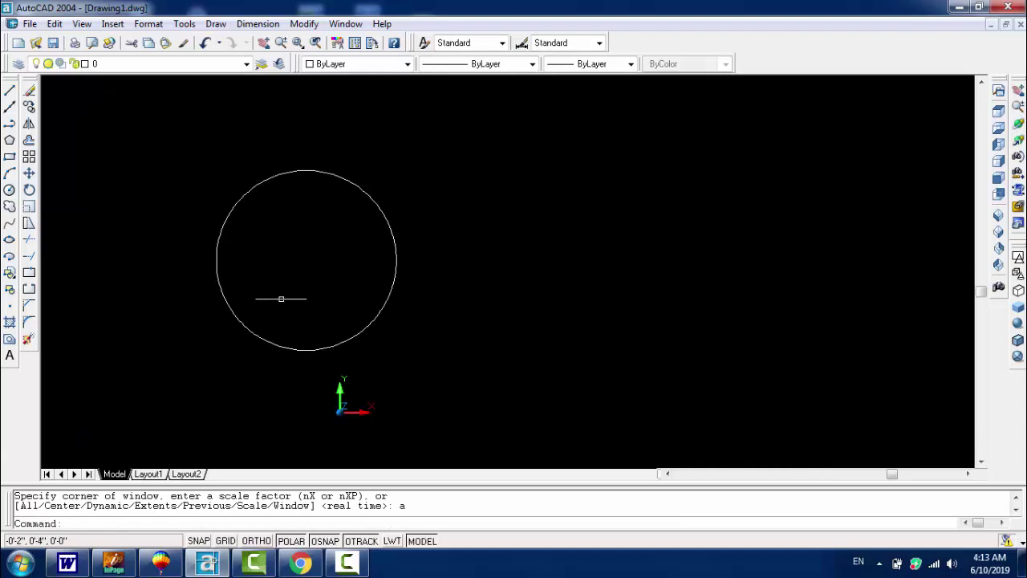
{"action": "type", "text": "z"}
{"action": "key", "text": "Return"}
{"action": "type", "text": "e"}
{"action": "key", "text": "Return"}
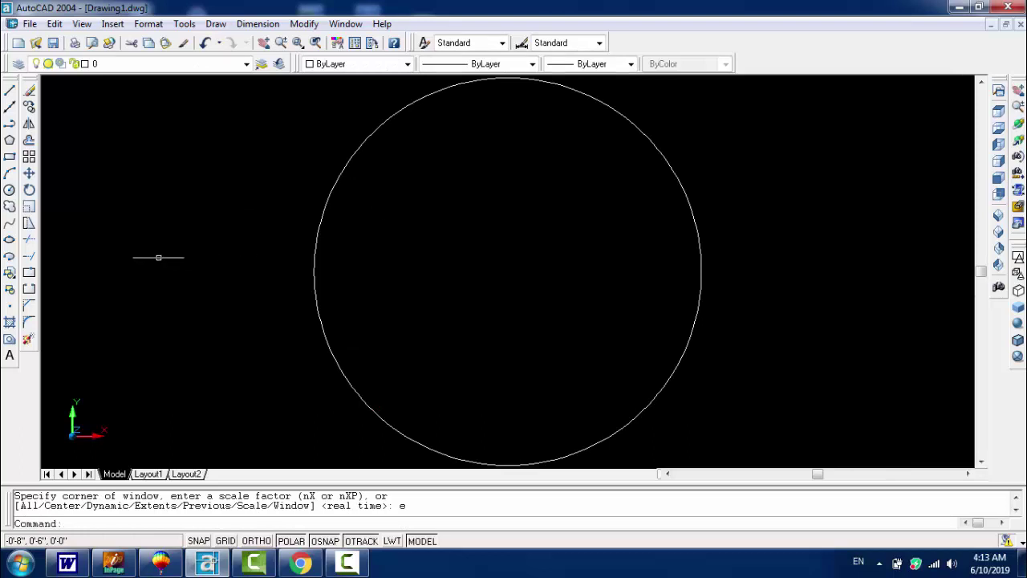
Start the Polygon tool and set the number of sides to 5
{"action": "left_click", "coordinate": [10, 142]}
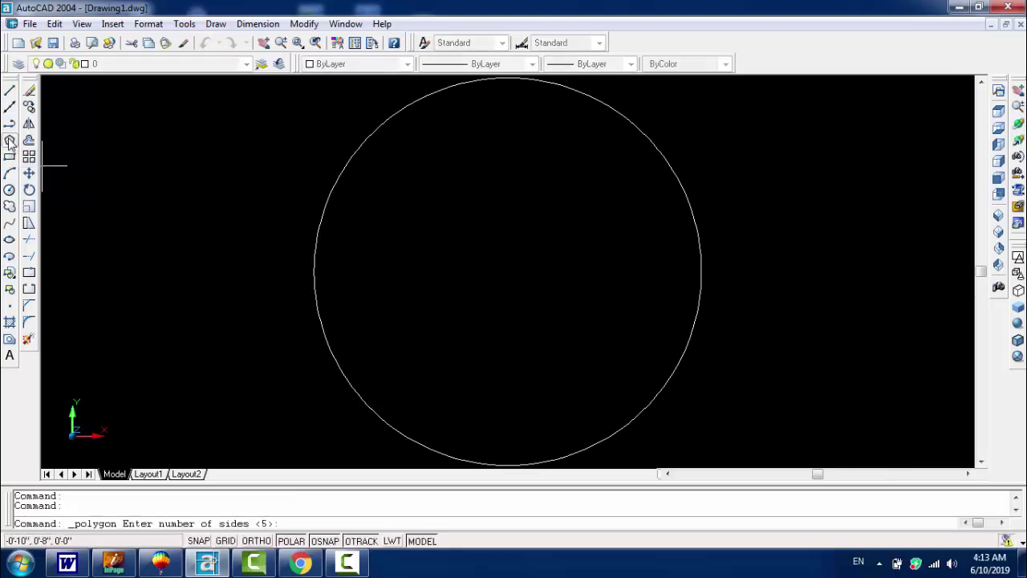
{"action": "type", "text": "p"}
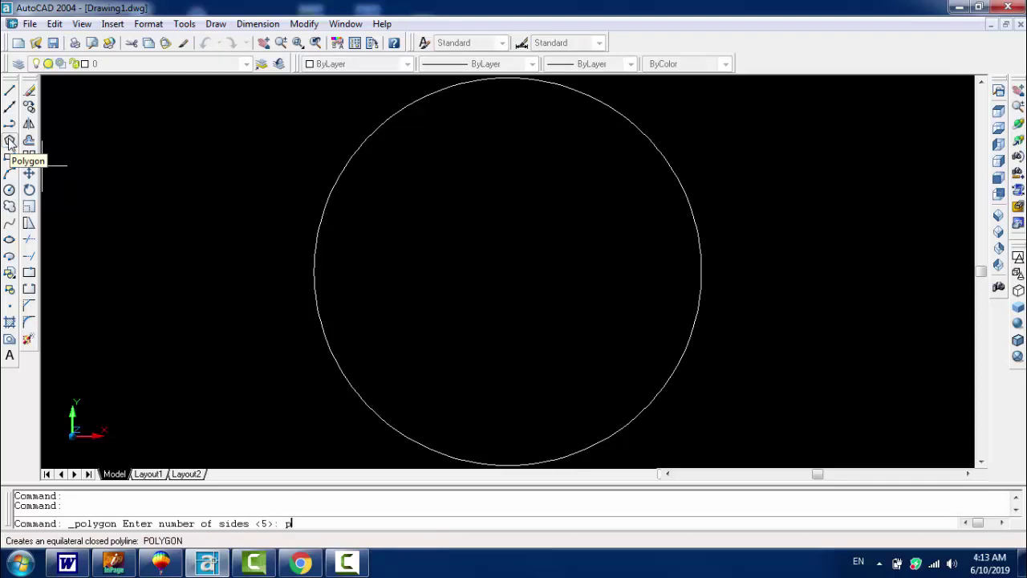
{"action": "type", "text": "o"}
{"action": "key", "text": "Return"}
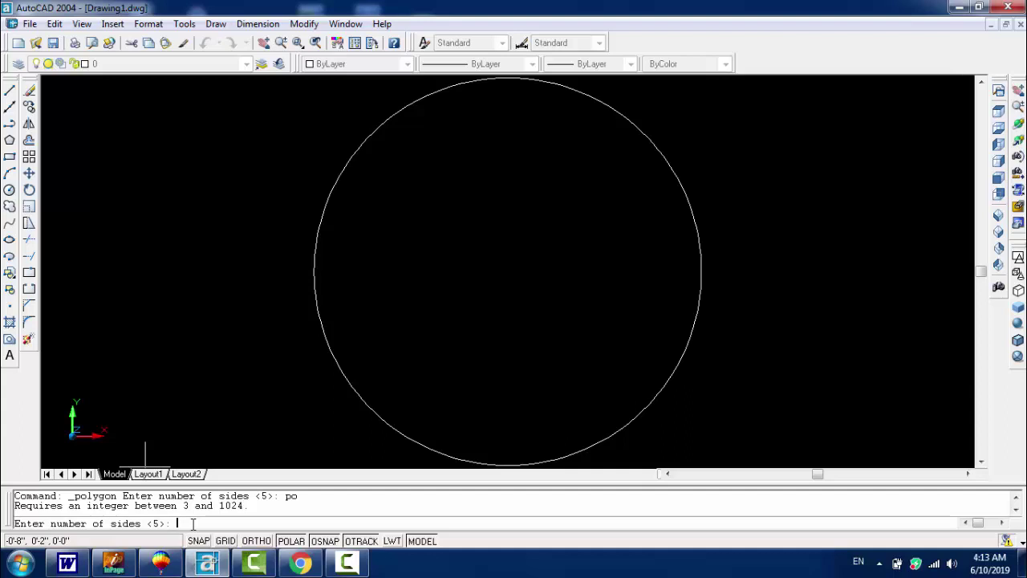
{"action": "type", "text": "5"}
{"action": "key", "text": "Return"}
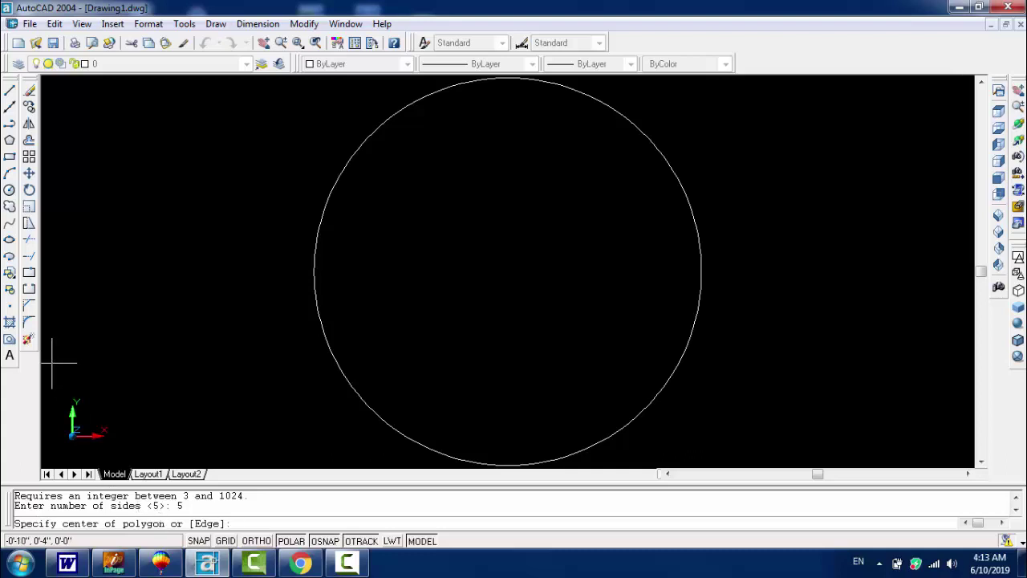
Centre the pentagon on the circle's centre, inscribed, with radius 5
{"action": "left_click", "coordinate": [507, 272]}
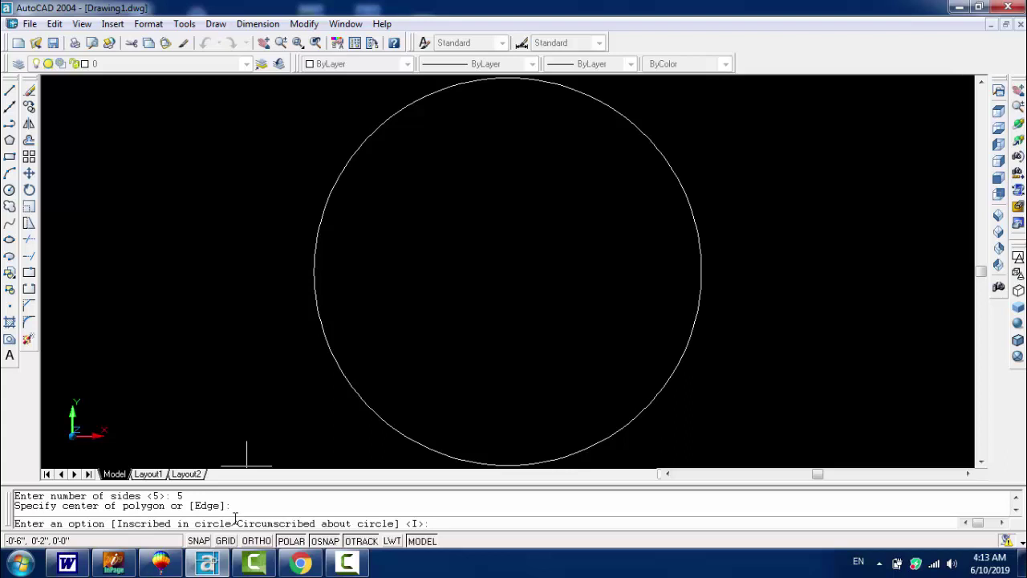
{"action": "type", "text": "i"}
{"action": "key", "text": "Return"}
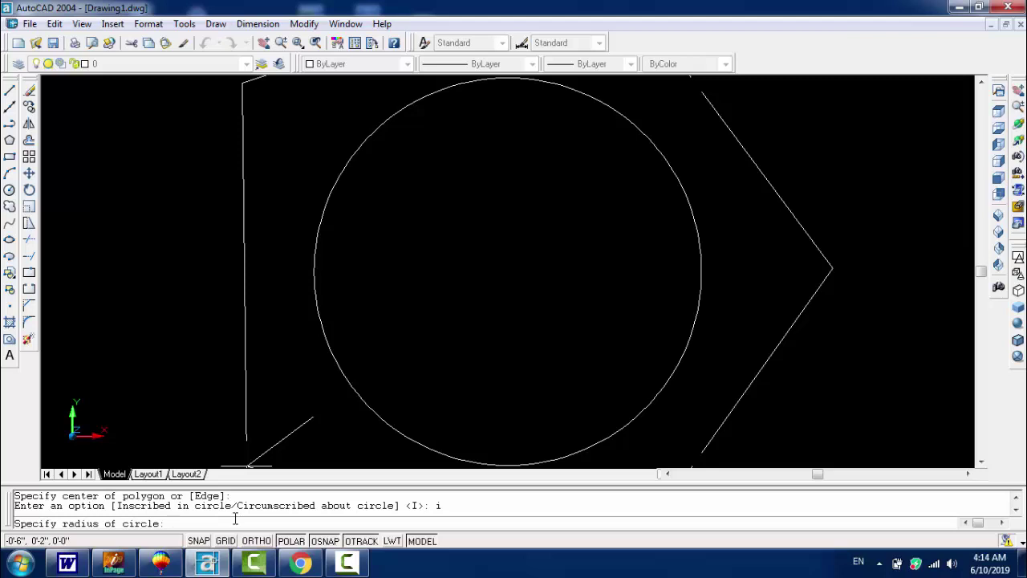
{"action": "key", "text": "Return"}
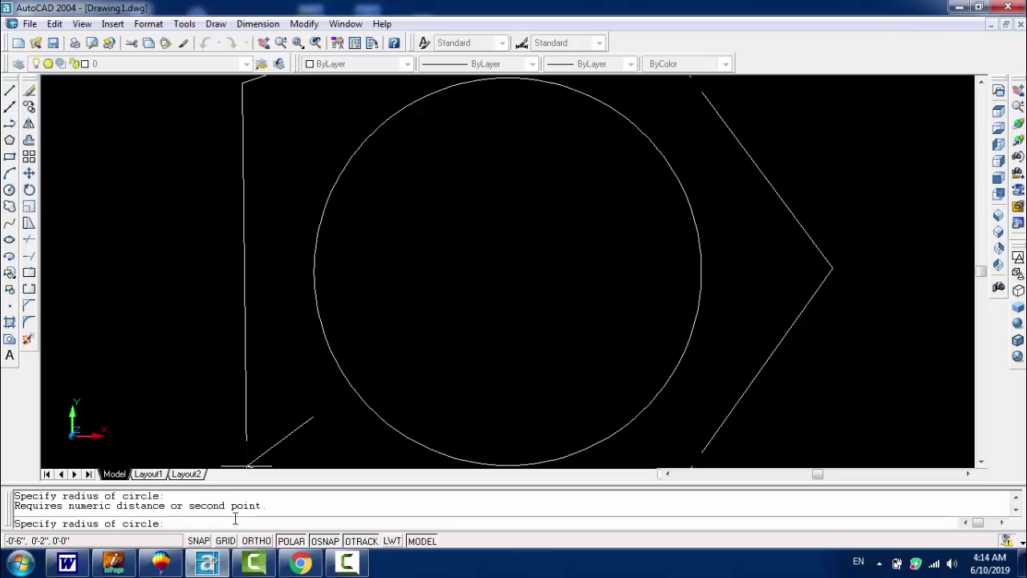
{"action": "type", "text": "5"}
{"action": "key", "text": "Return"}
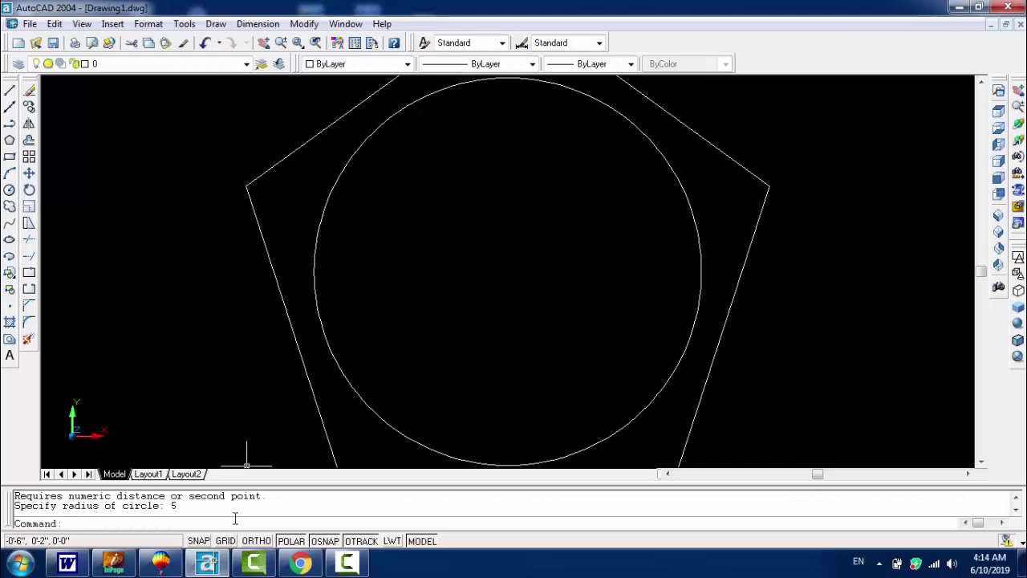
Zoom to extents to fit the pentagon and circle in view
{"action": "type", "text": "z"}
{"action": "key", "text": "Return"}
{"action": "type", "text": "e"}
{"action": "key", "text": "Return"}
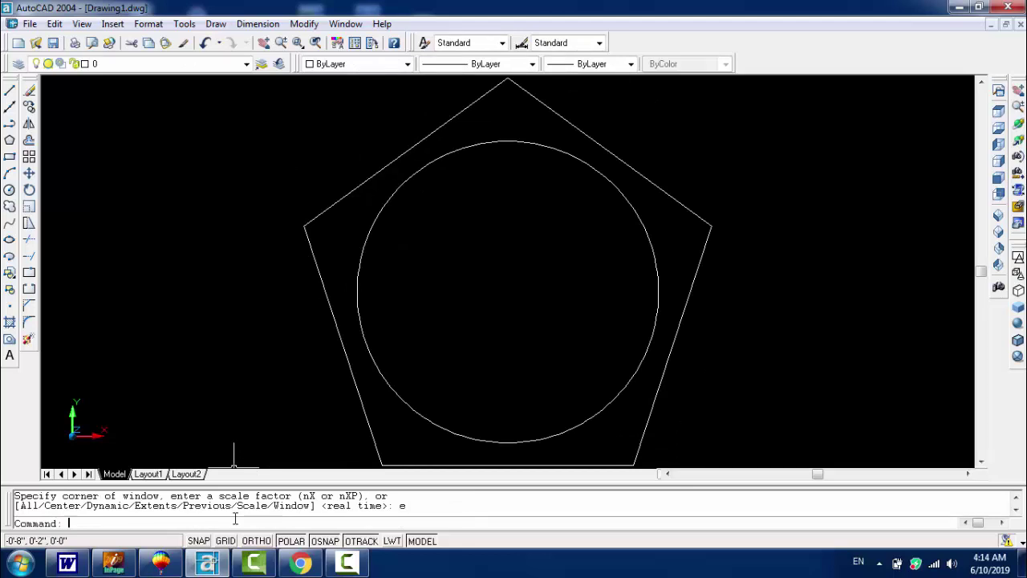
Draw a 6-sided polygon centred on the circle, circumscribed, with radius 3
{"action": "left_click", "coordinate": [10, 140]}
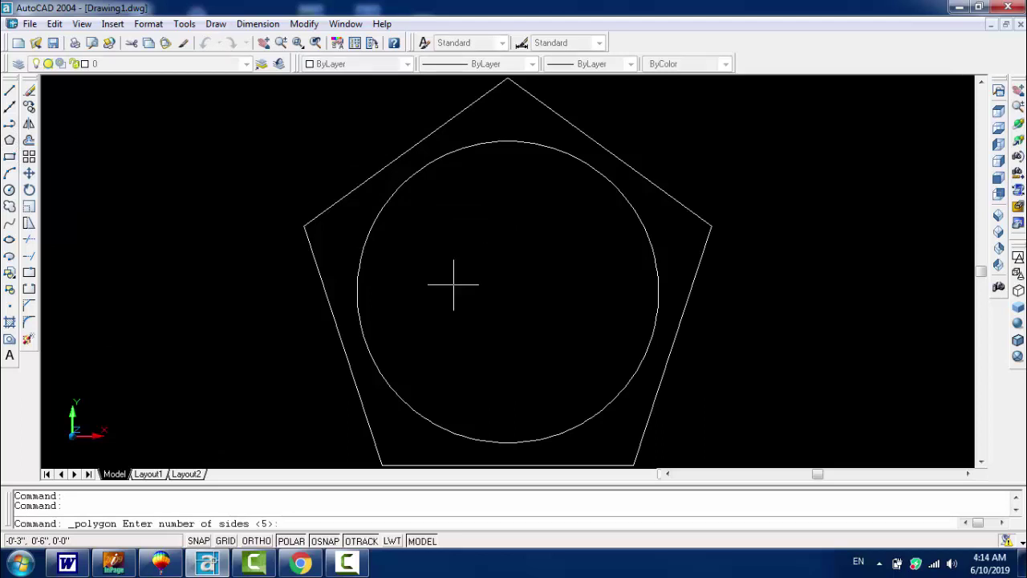
{"action": "type", "text": "6"}
{"action": "key", "text": "Return"}
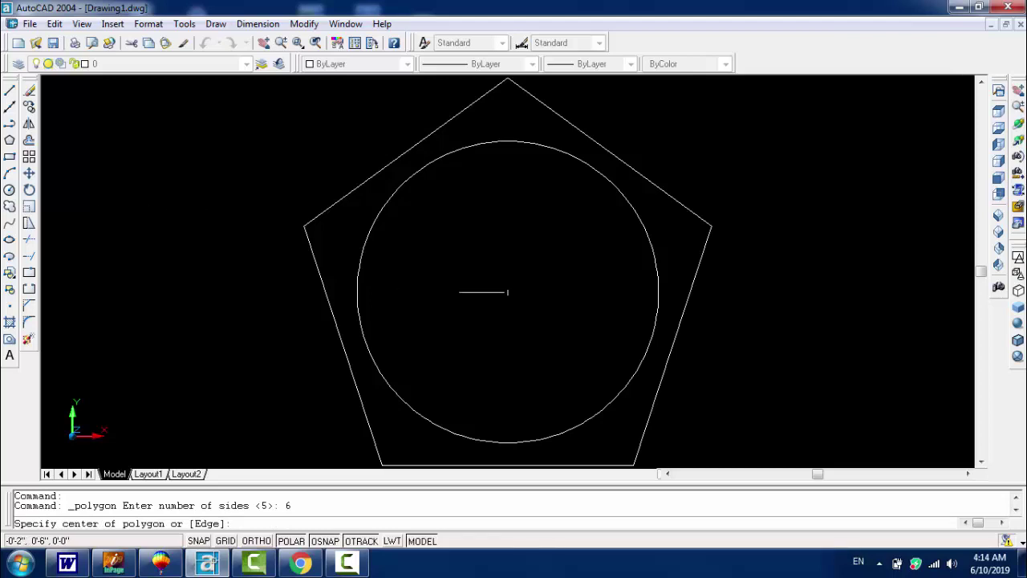
{"action": "left_click", "coordinate": [506, 292]}
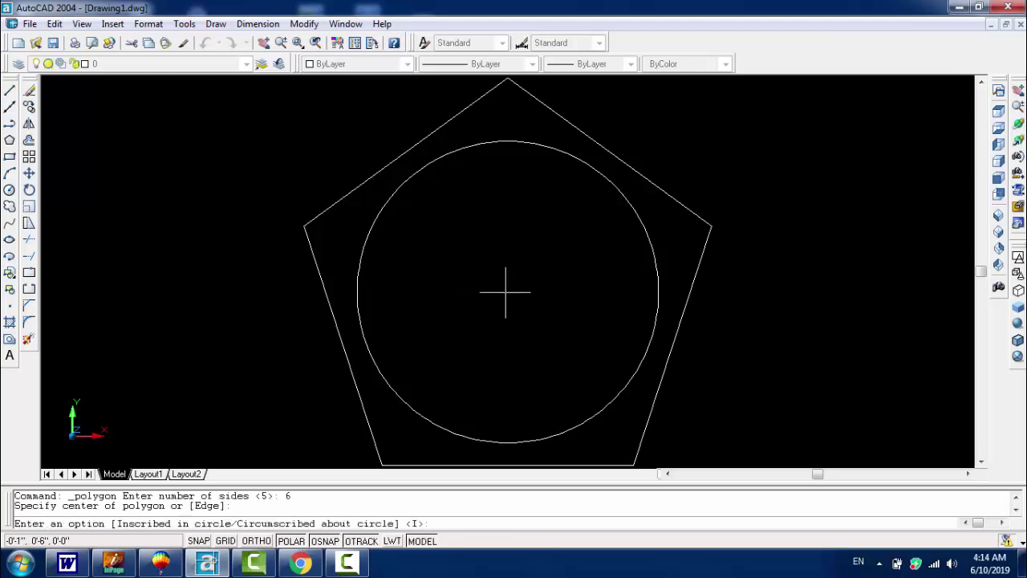
{"action": "type", "text": "c"}
{"action": "key", "text": "Return"}
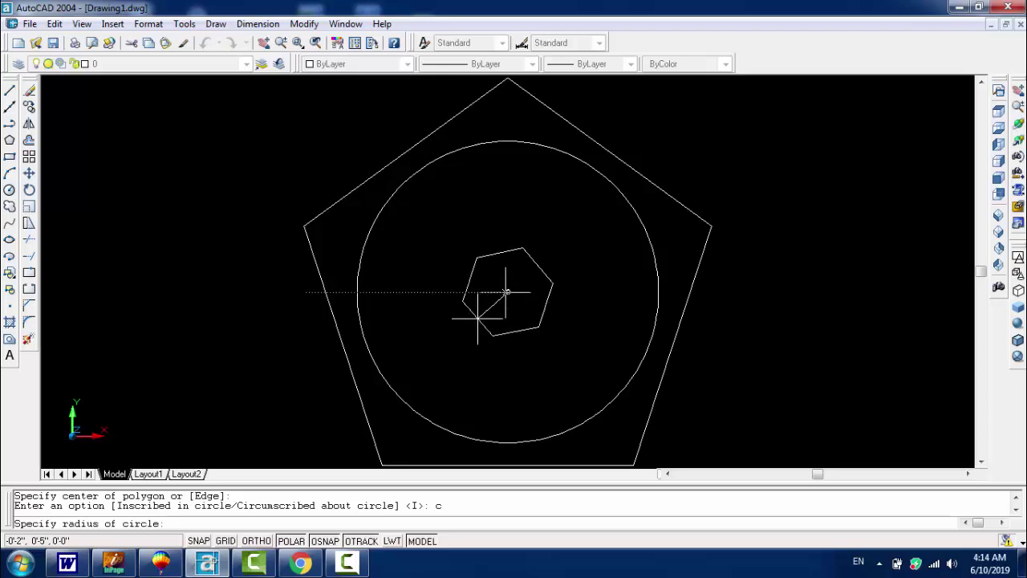
{"action": "type", "text": "3"}
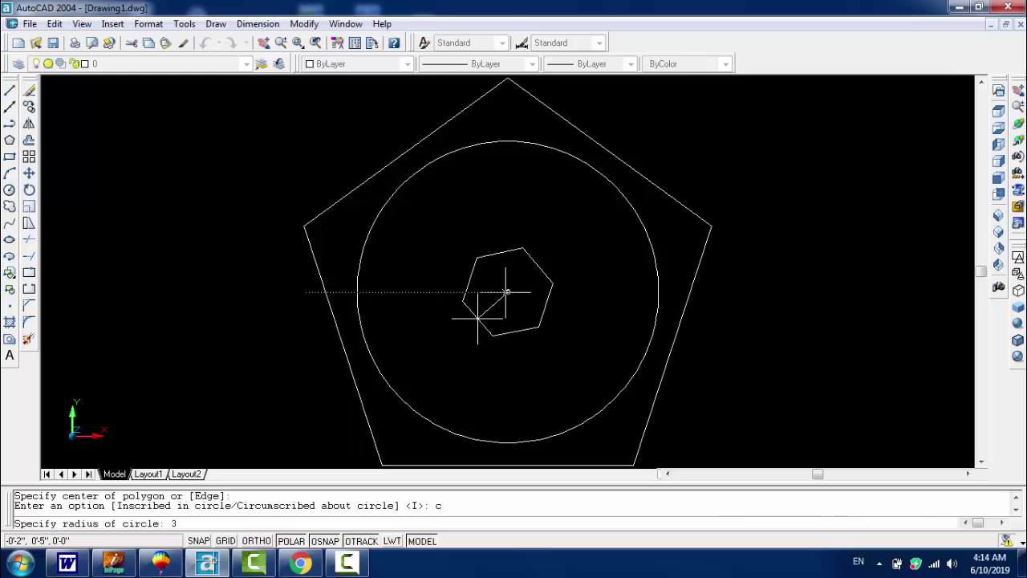
{"action": "key", "text": "Return"}
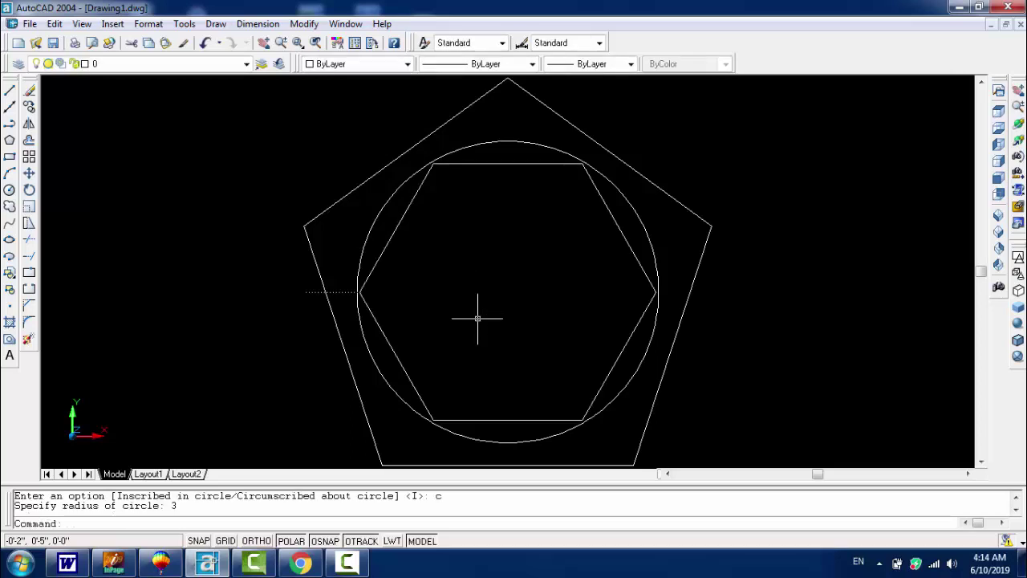
Zoom to extents (Z, E), retrying after a cancelled attempt, to fit all three shapes
{"action": "scroll", "coordinate": [687, 285], "scroll_direction": "down", "scroll_amount": 1}
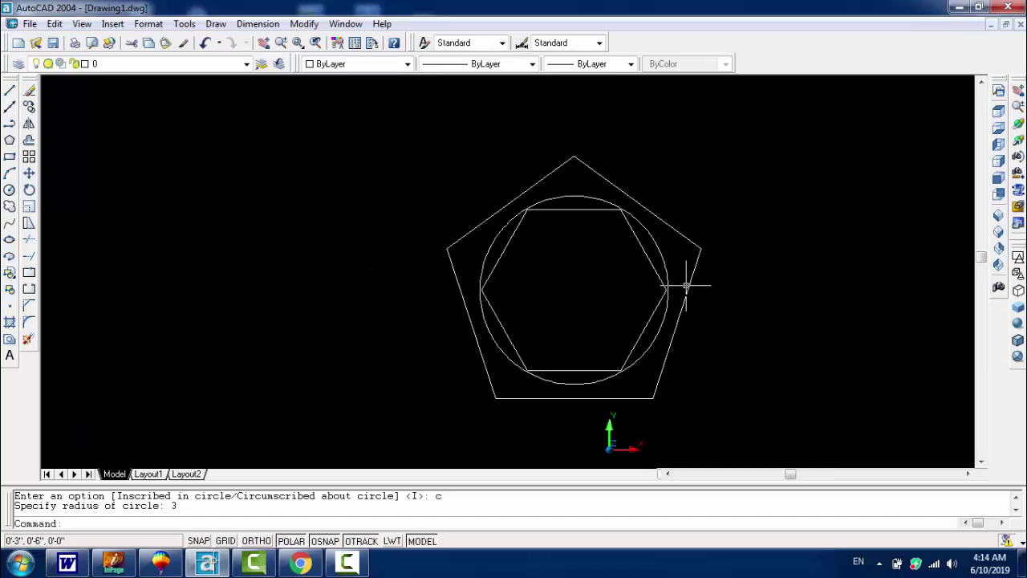
{"action": "type", "text": "z"}
{"action": "key", "text": "Return"}
{"action": "type", "text": "e"}
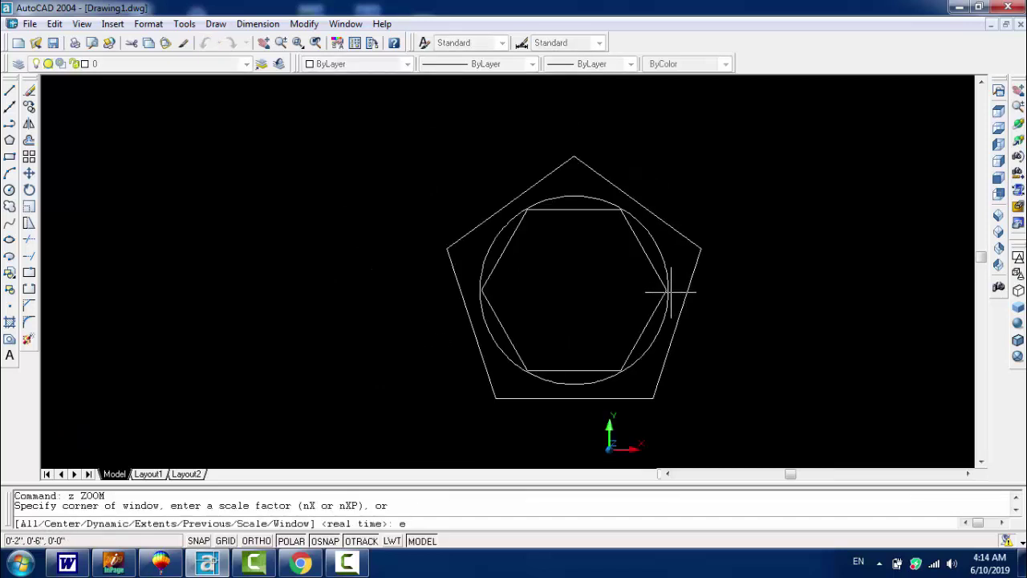
{"action": "key", "text": "Escape"}
{"action": "key", "text": "Escape"}
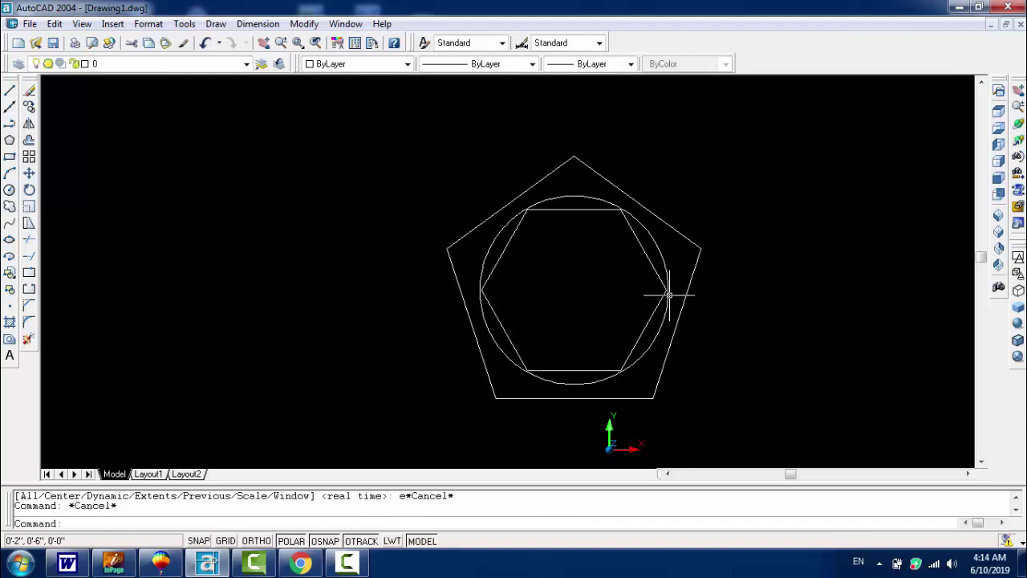
{"action": "type", "text": "z"}
{"action": "key", "text": "Return"}
{"action": "type", "text": "e"}
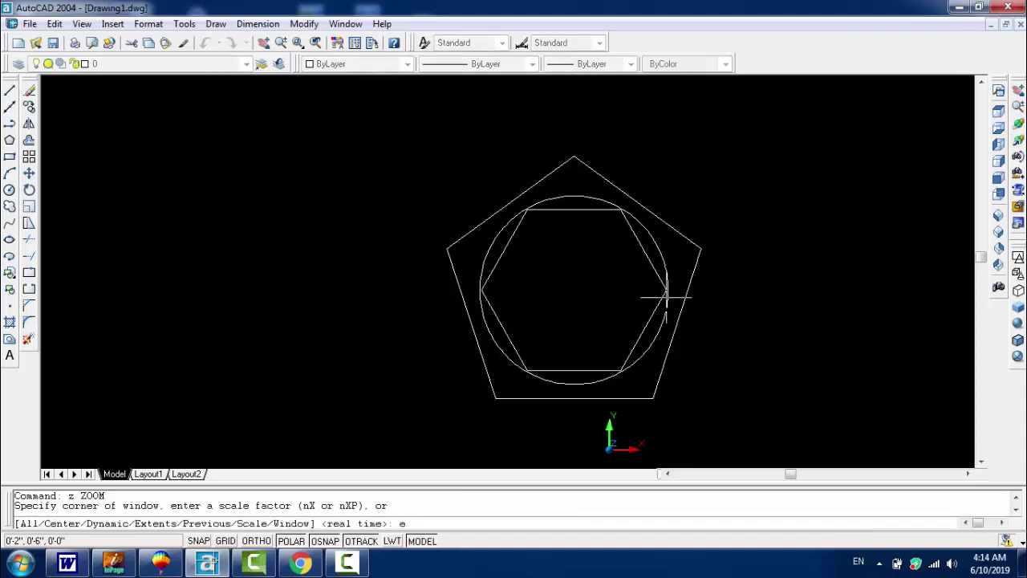
{"action": "key", "text": "Return"}
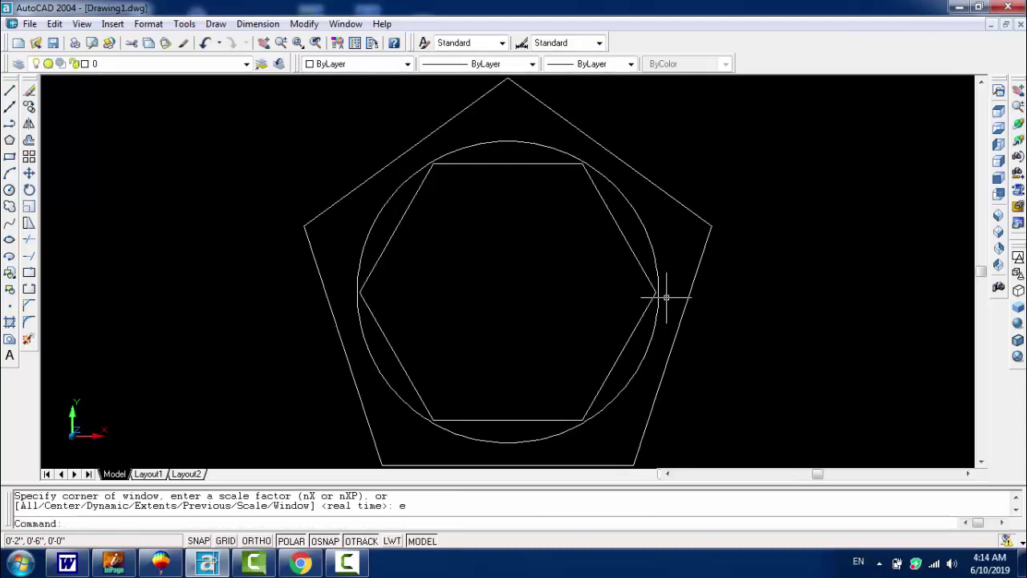